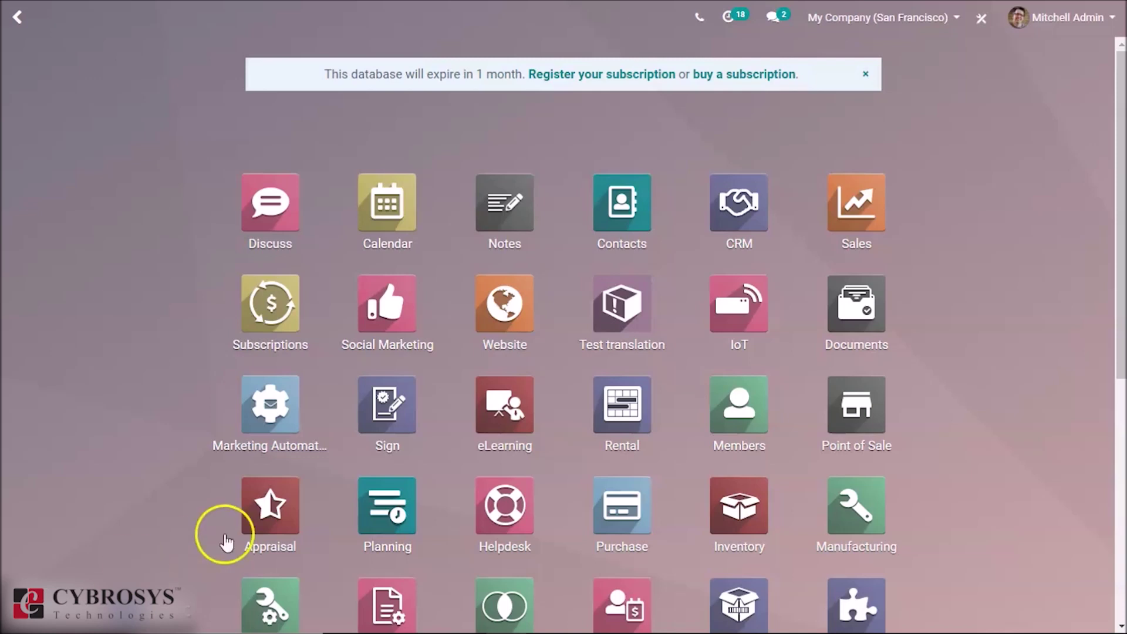
- Open the chart of accounts in the Accounting app
left_click(377, 622)
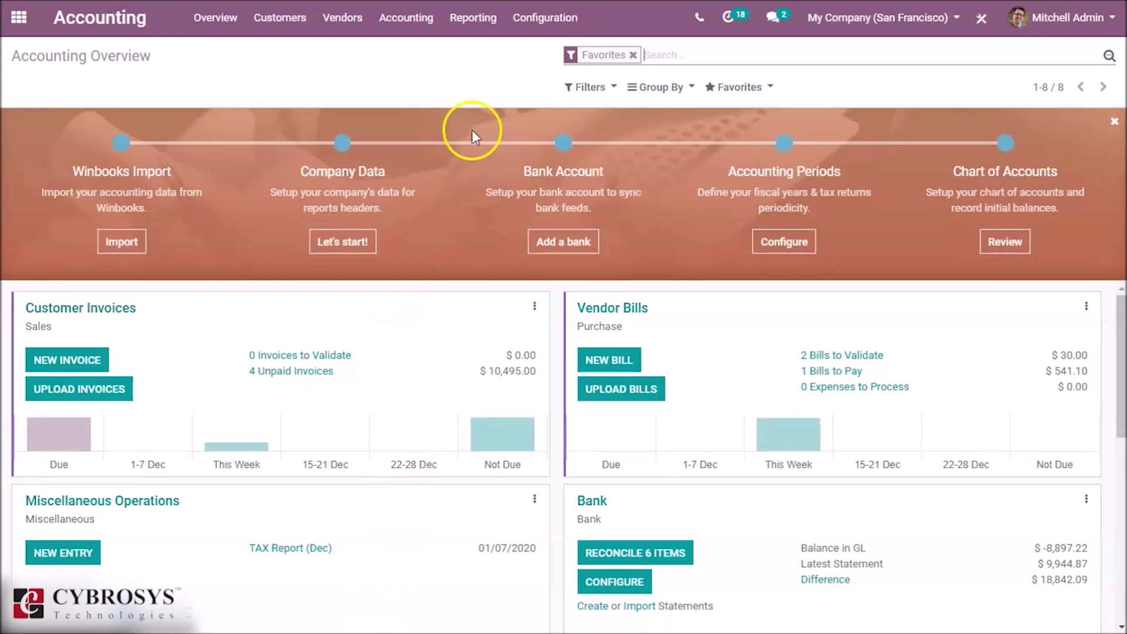
left_click(535, 19)
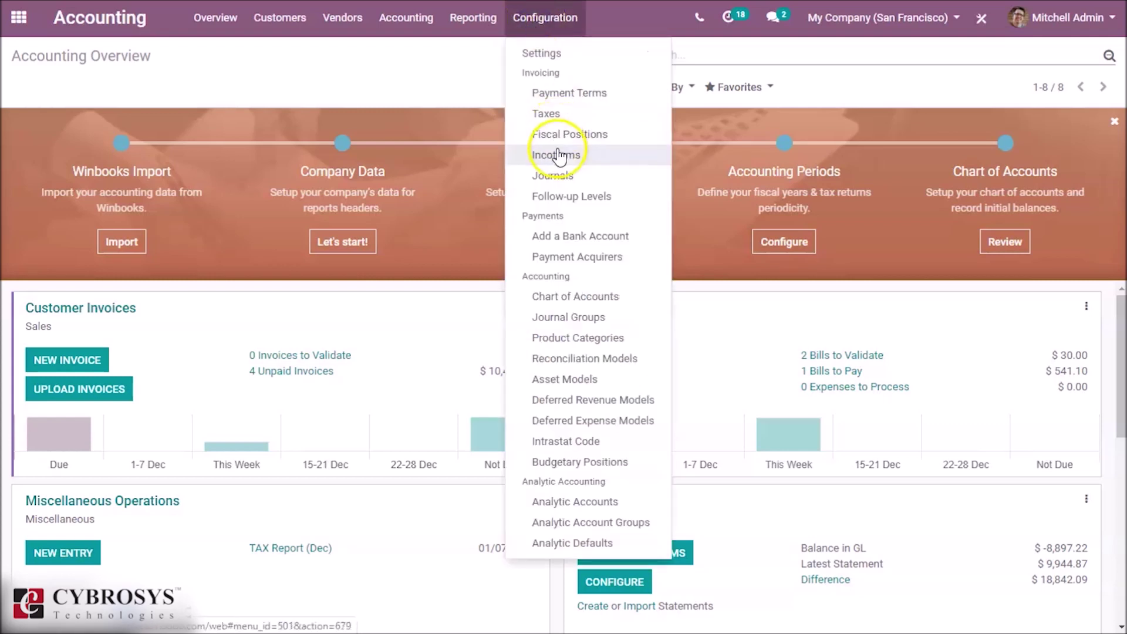
left_click(552, 179)
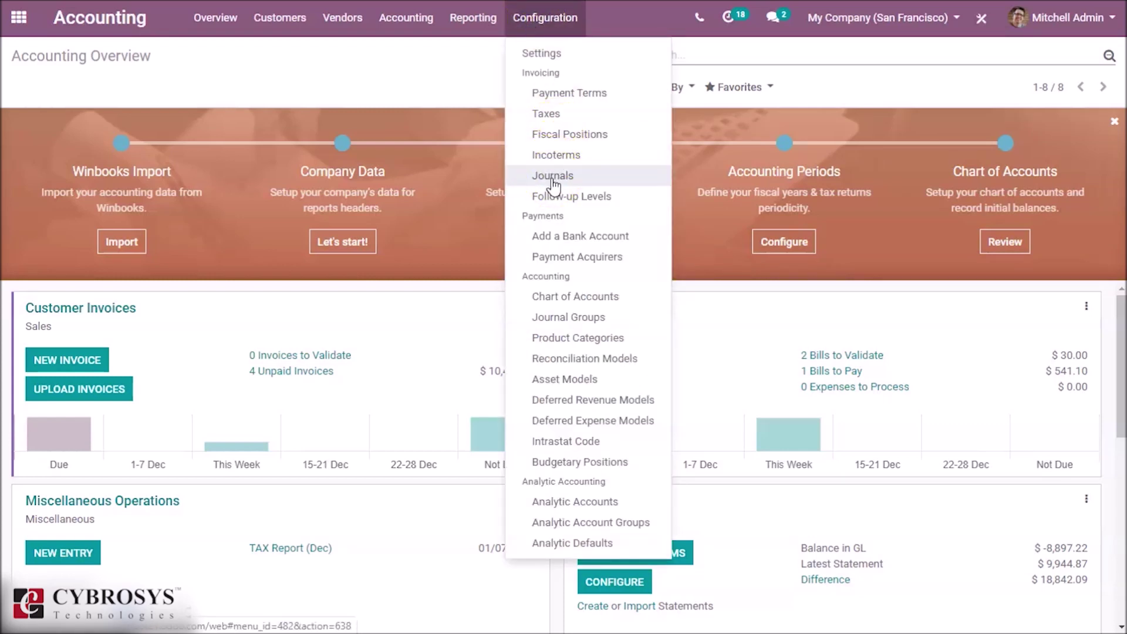
left_click(558, 304)
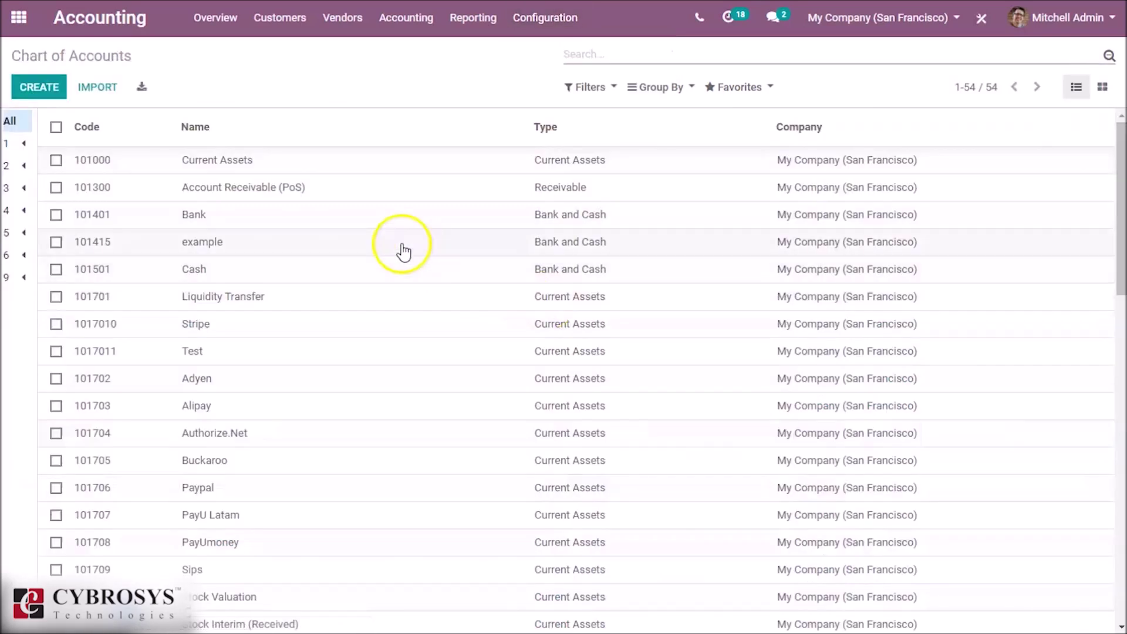
- Look at the example account, return to the chart of accounts, and duplicate the 101401 Bank account
left_click(403, 252)
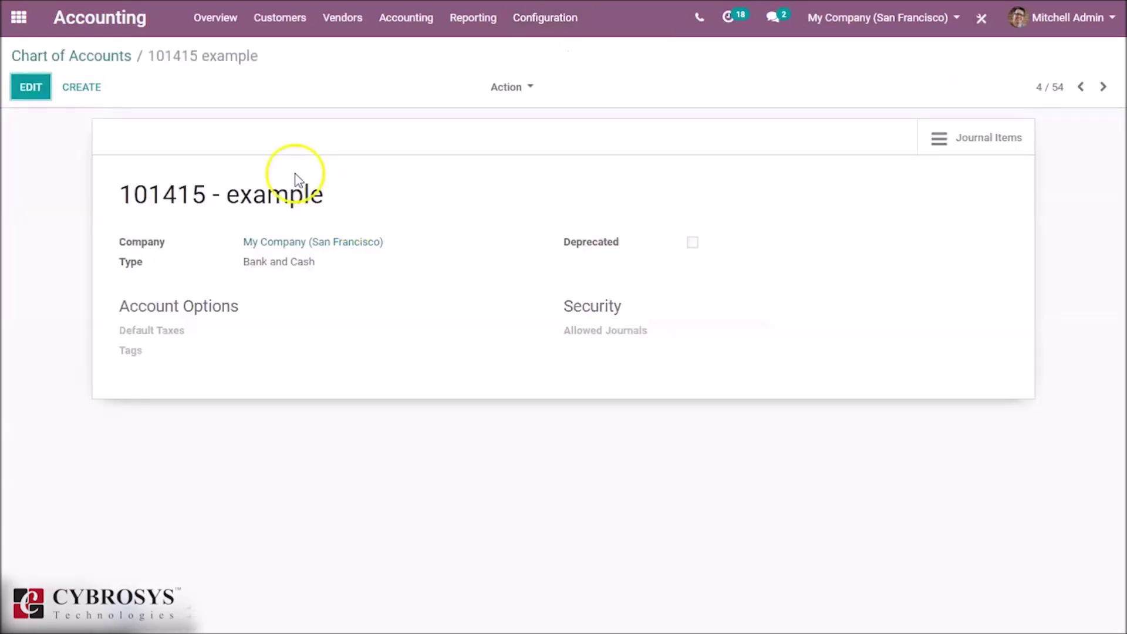
left_click(115, 66)
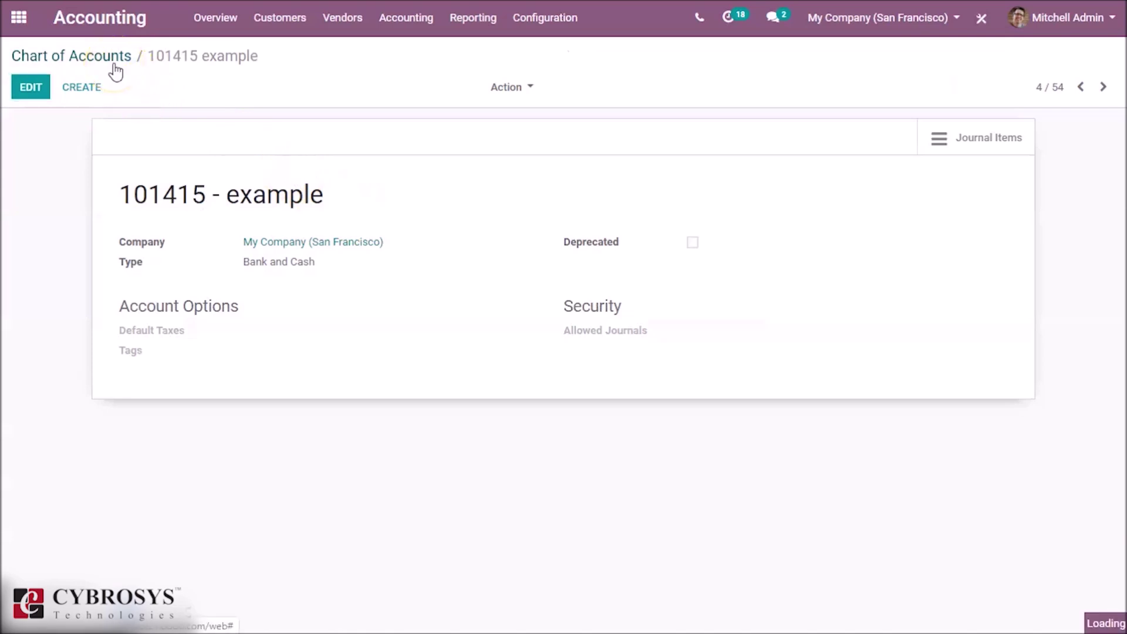
left_click(200, 213)
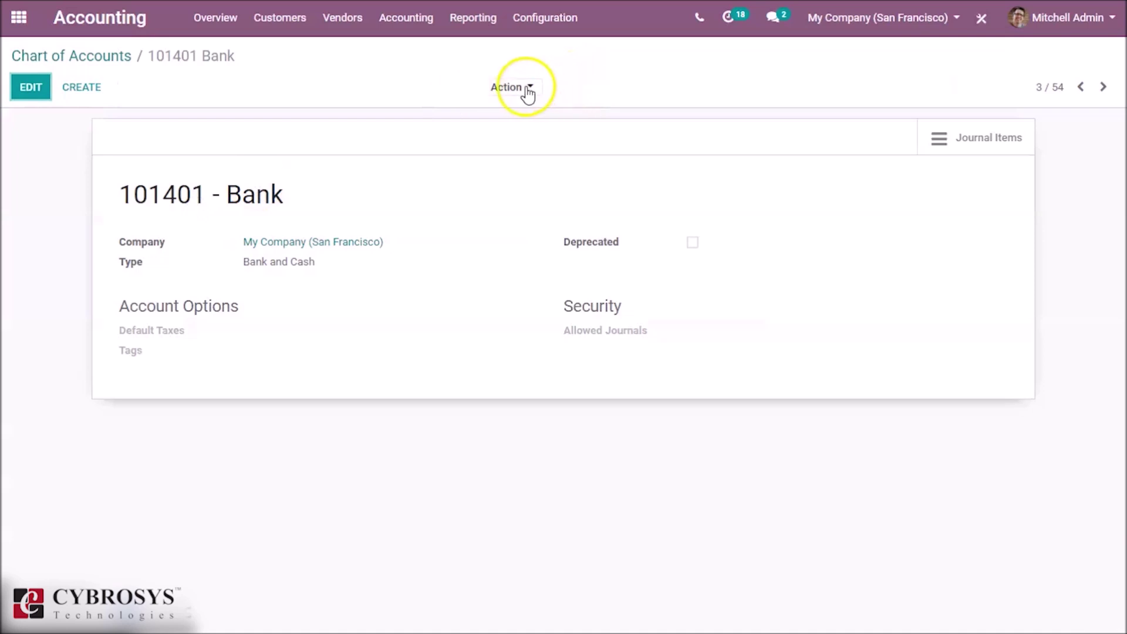
left_click(528, 90)
left_click(517, 136)
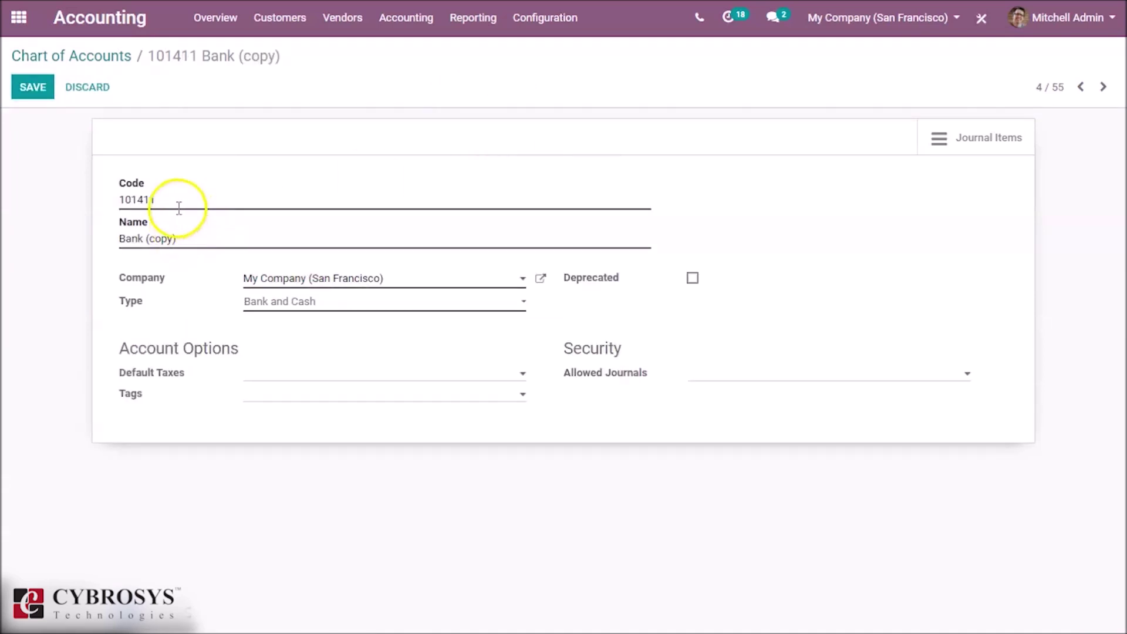
- Set the duplicated account's code to 101419 and its name to demo, and save it
double_click(179, 198)
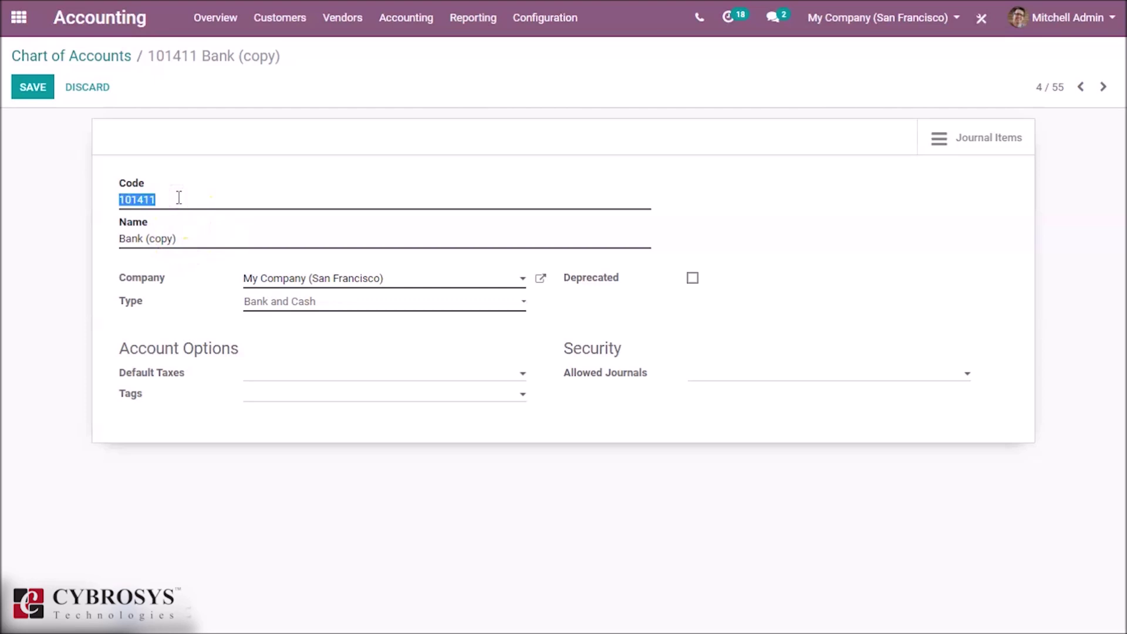
left_click(179, 198)
key("BackSpace")
type("9")
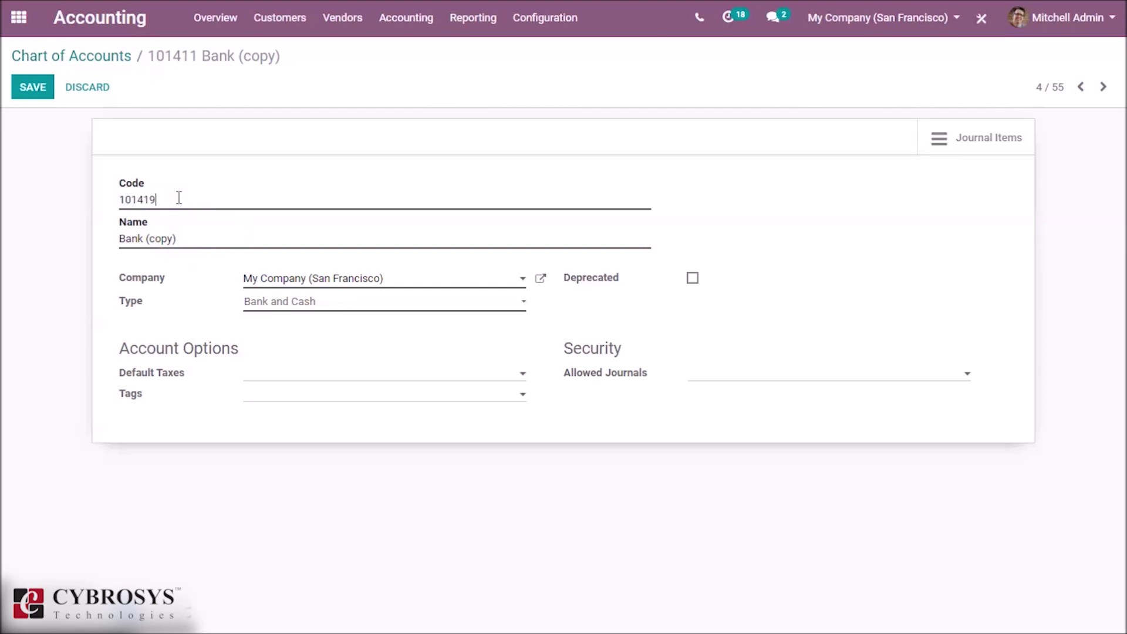
left_click(180, 240)
triple_click(180, 240)
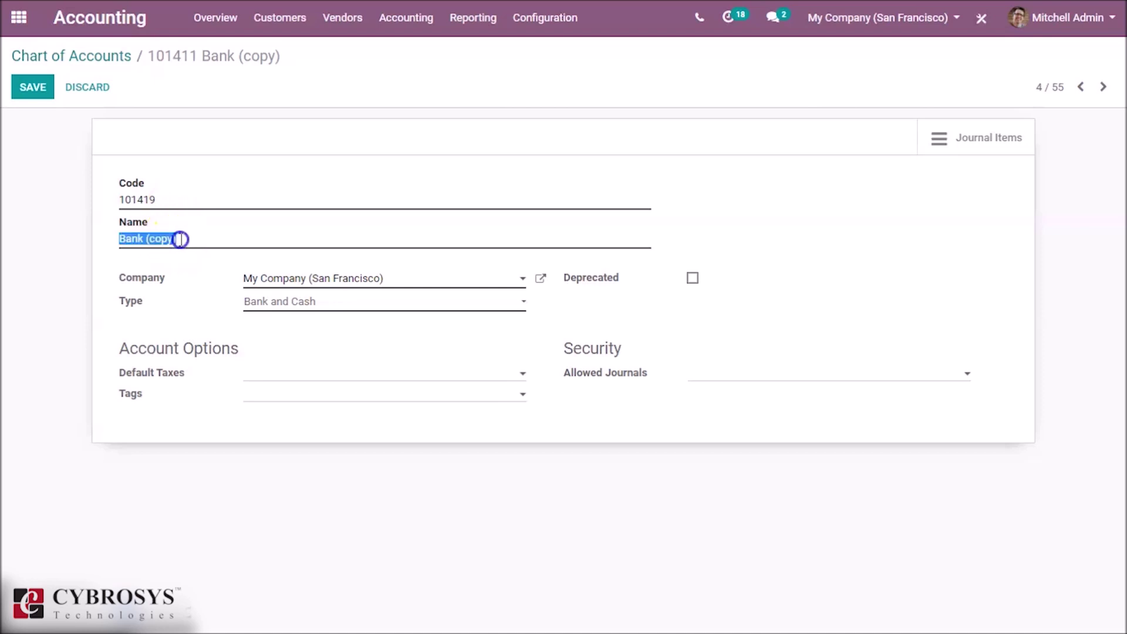
type("demo")
left_click(39, 89)
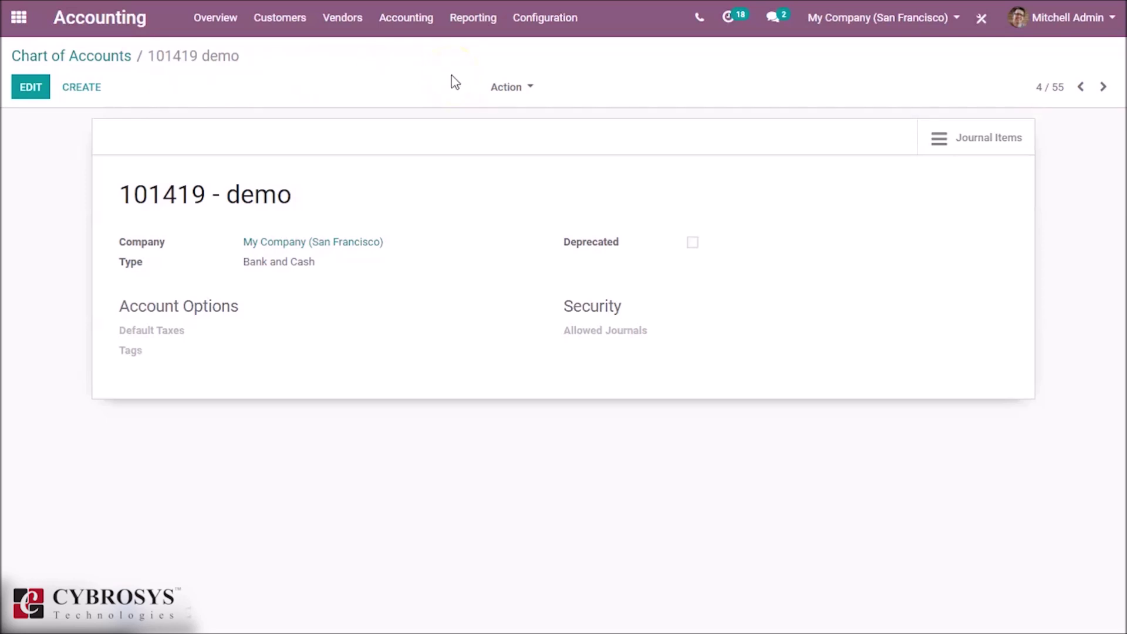
- Create a new journal and name it demo
left_click(534, 27)
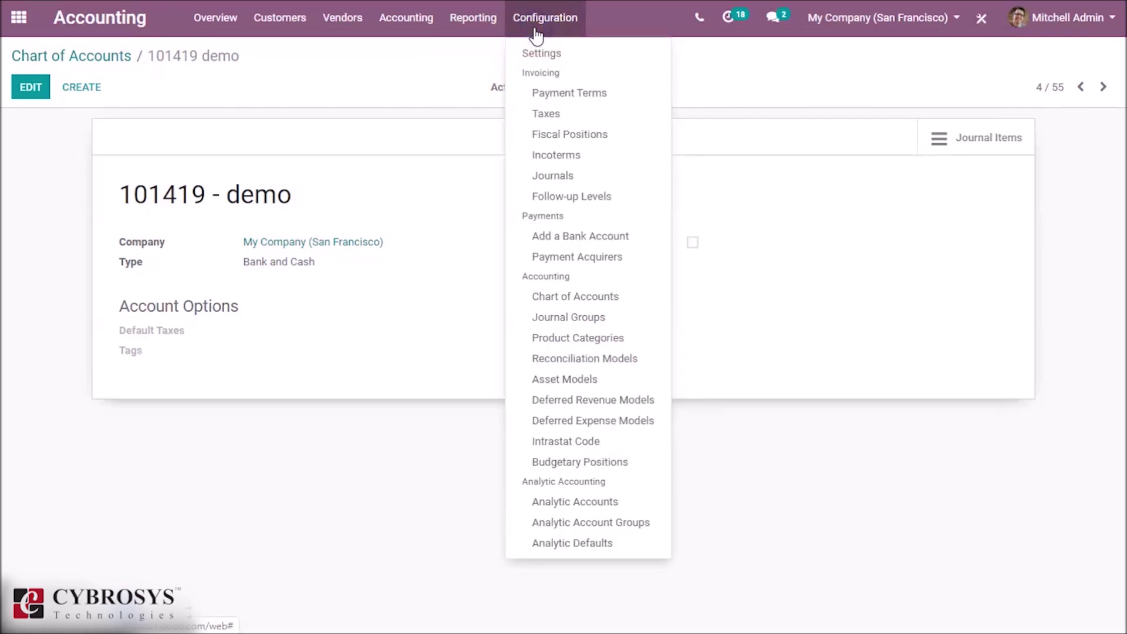
left_click(542, 177)
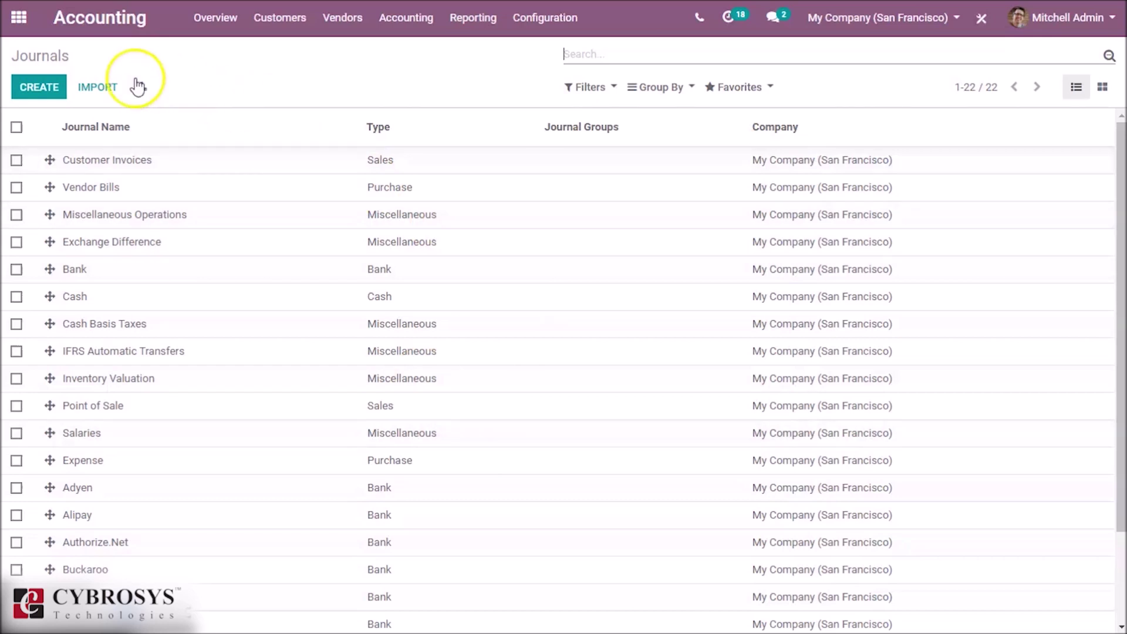
left_click(30, 93)
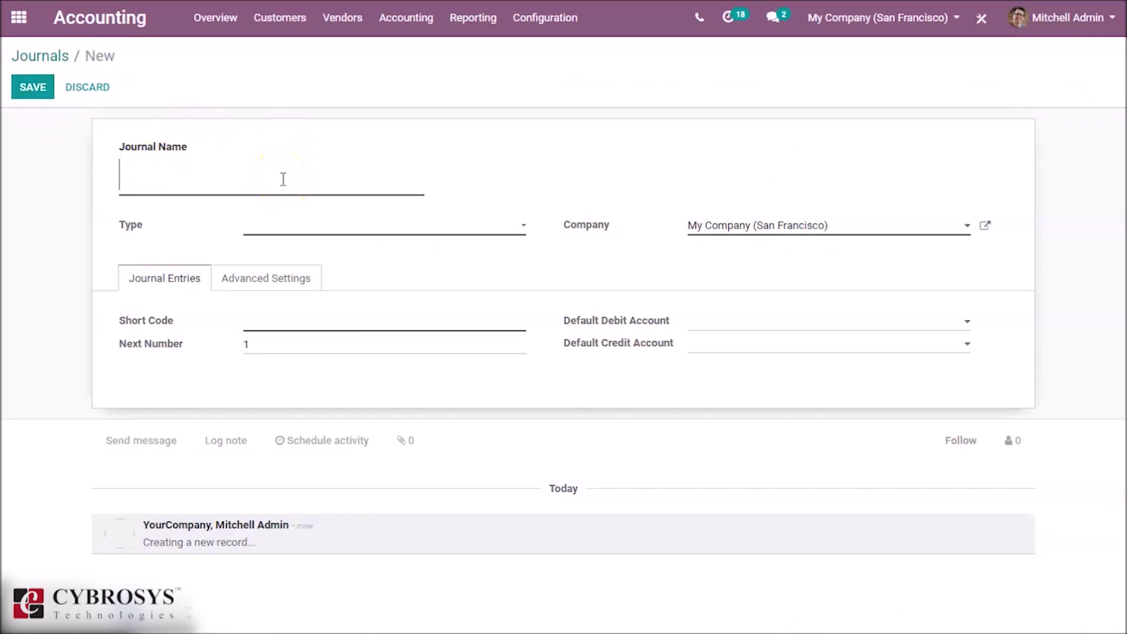
type("demo")
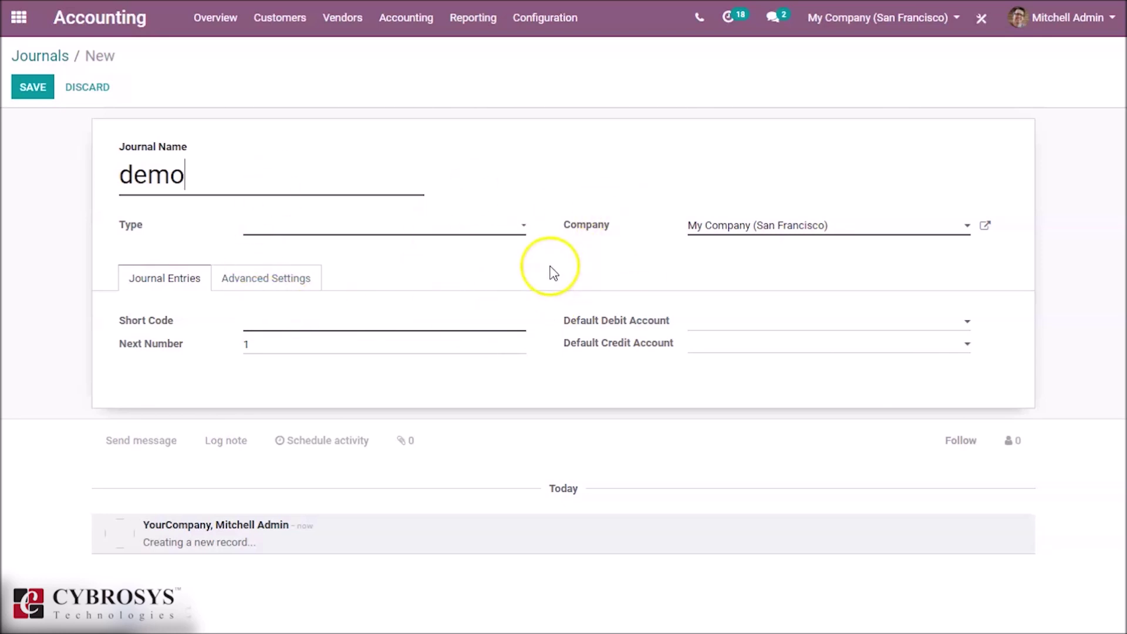
- Try the Sales, Purchase and Bank types on the new journal to compare their fields, and switch back to Purchase
left_click(439, 229)
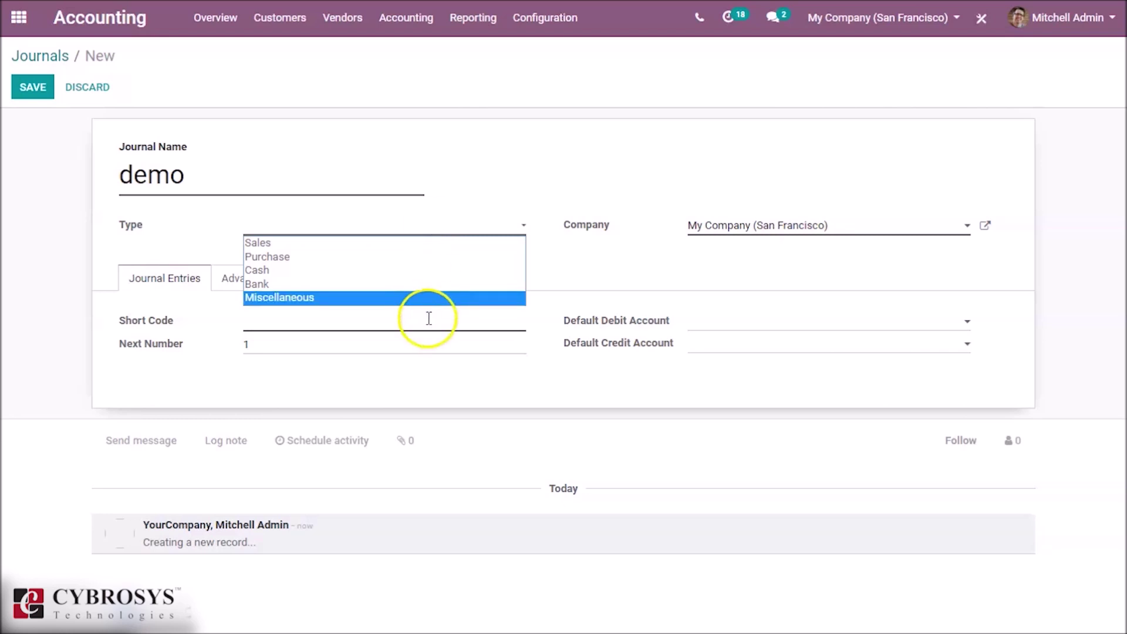
left_click(423, 245)
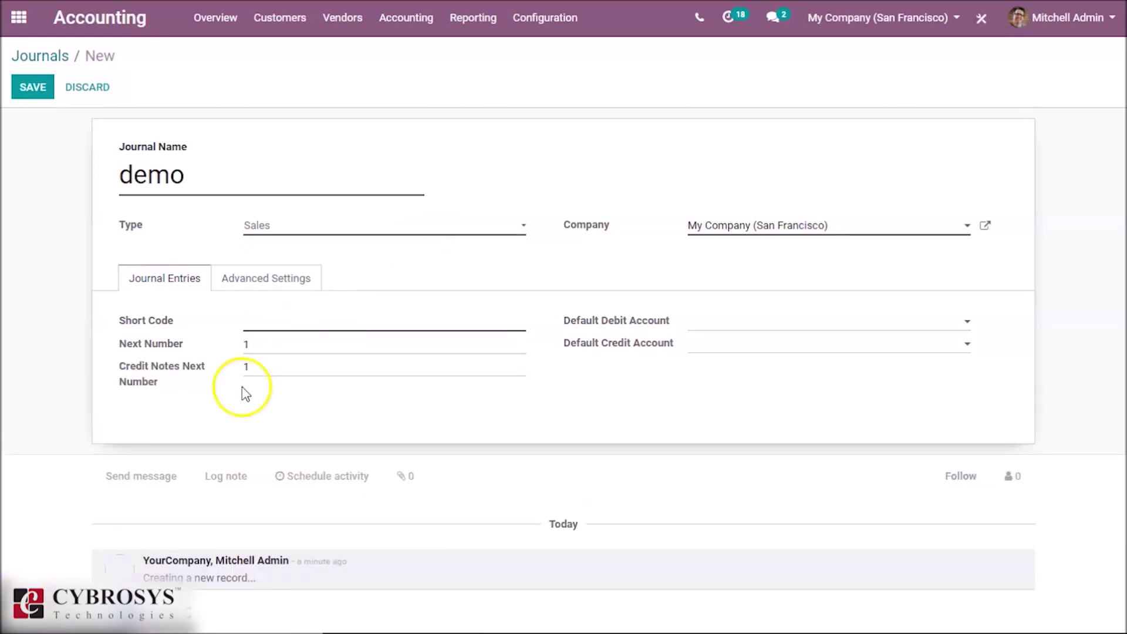
left_click(311, 319)
left_click(349, 230)
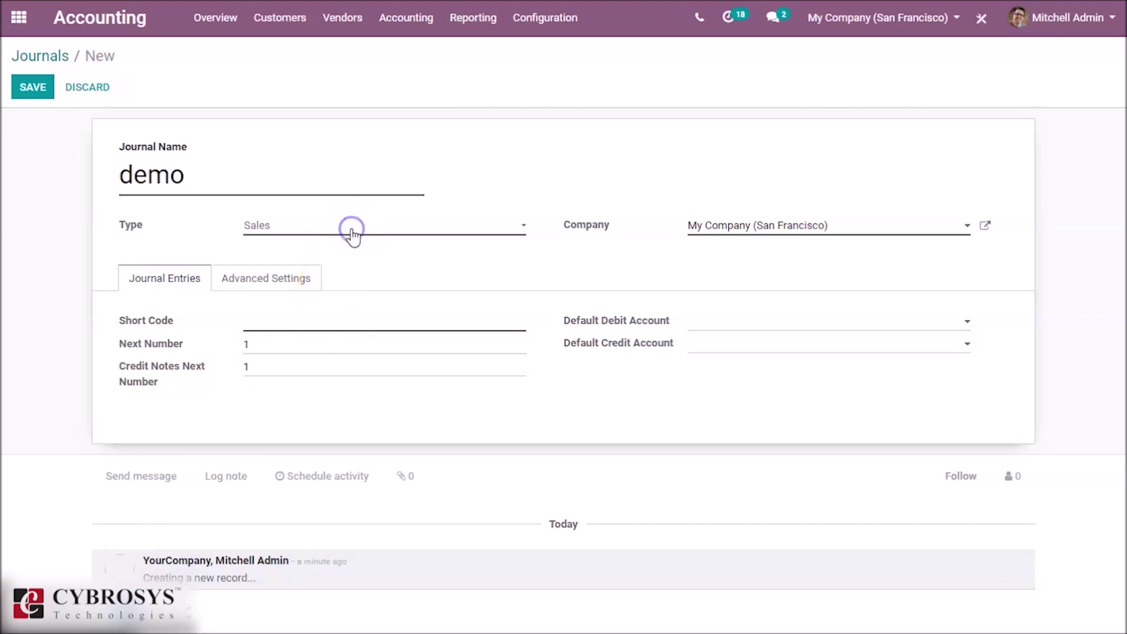
left_click(343, 257)
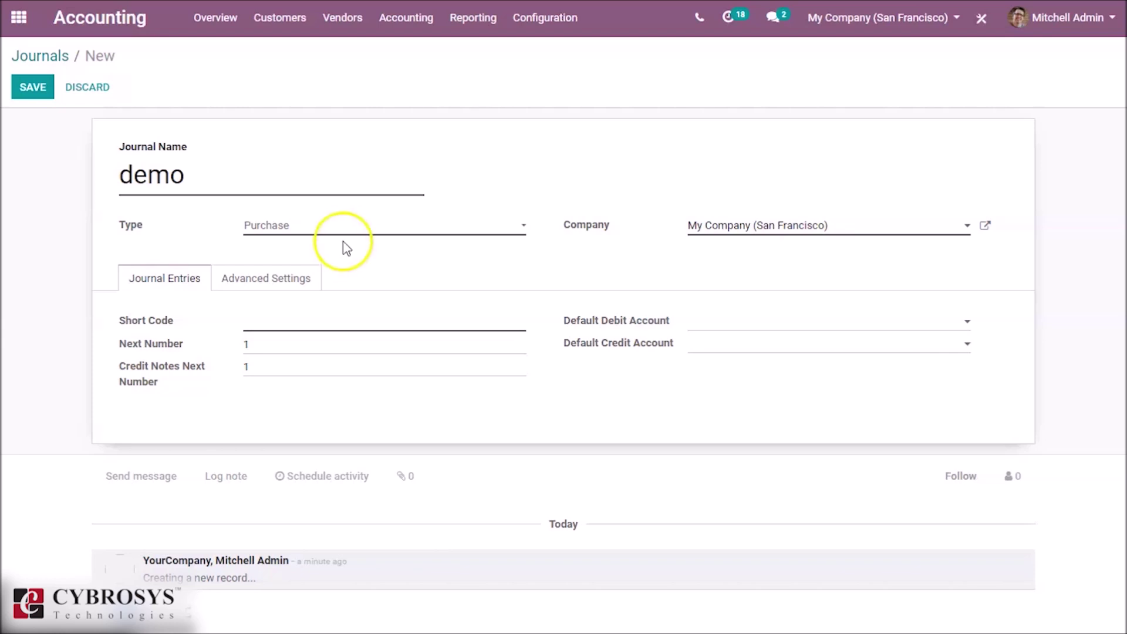
left_click(354, 226)
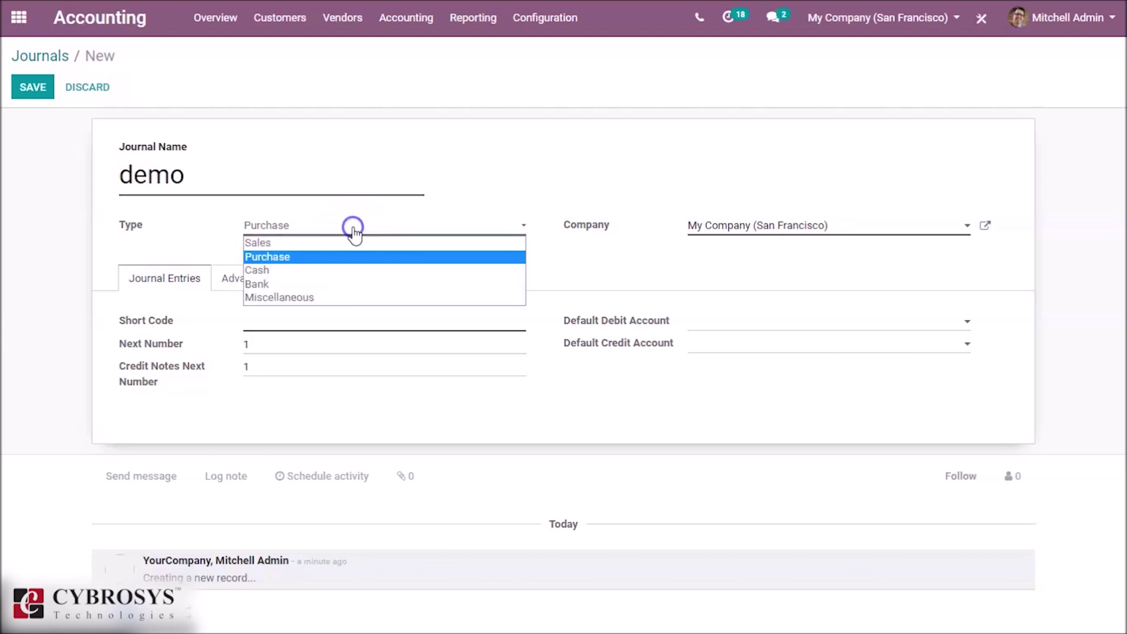
left_click(338, 285)
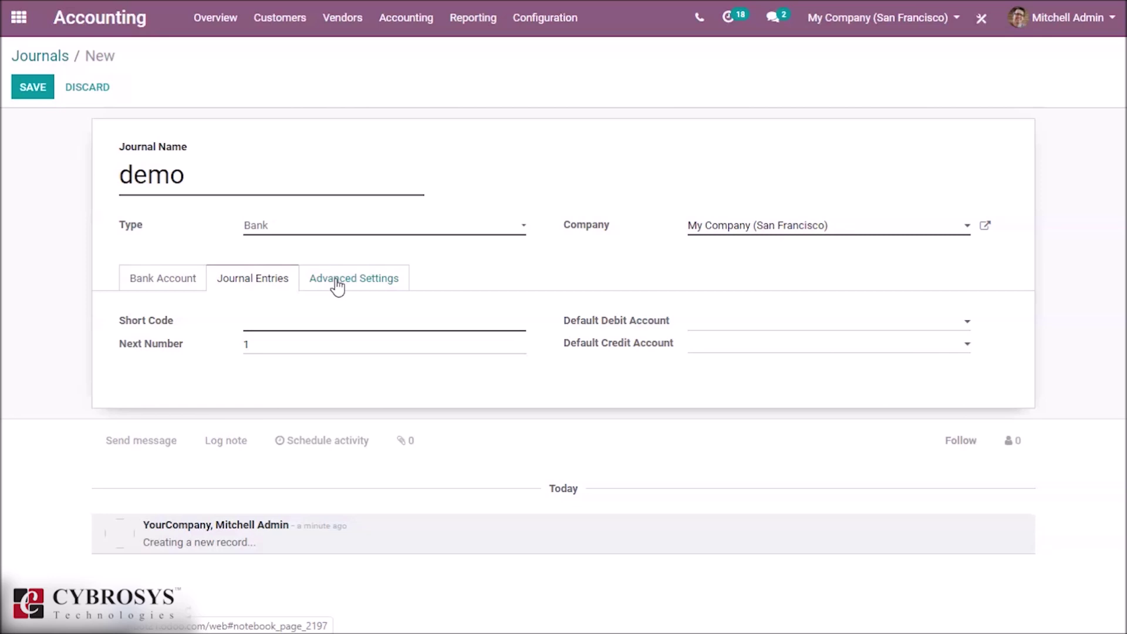
left_click(372, 233)
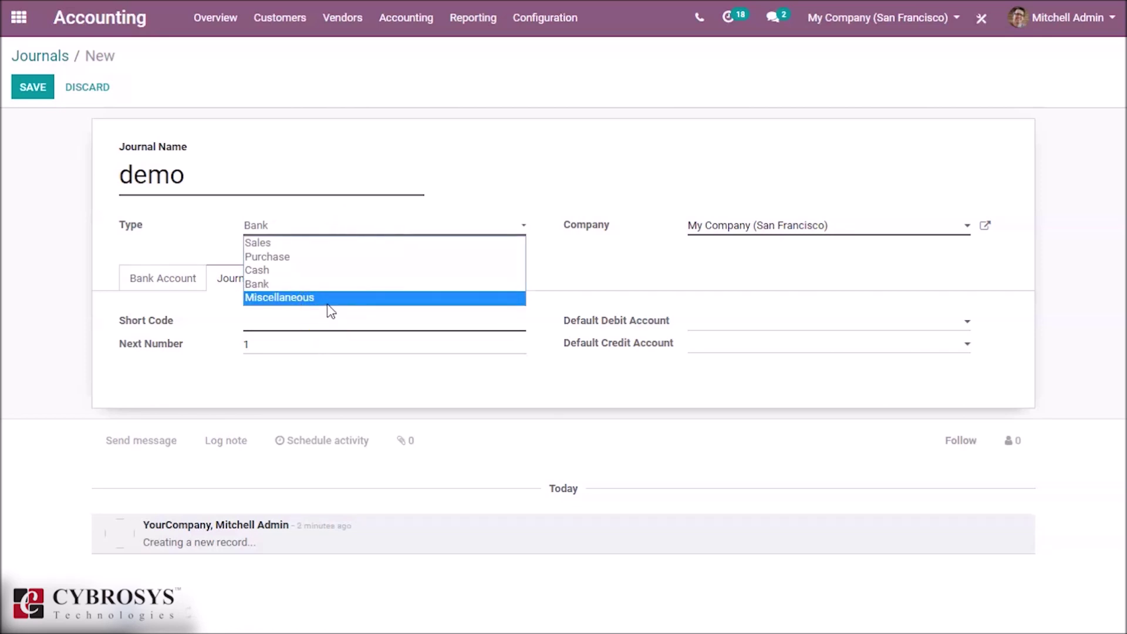
left_click(350, 257)
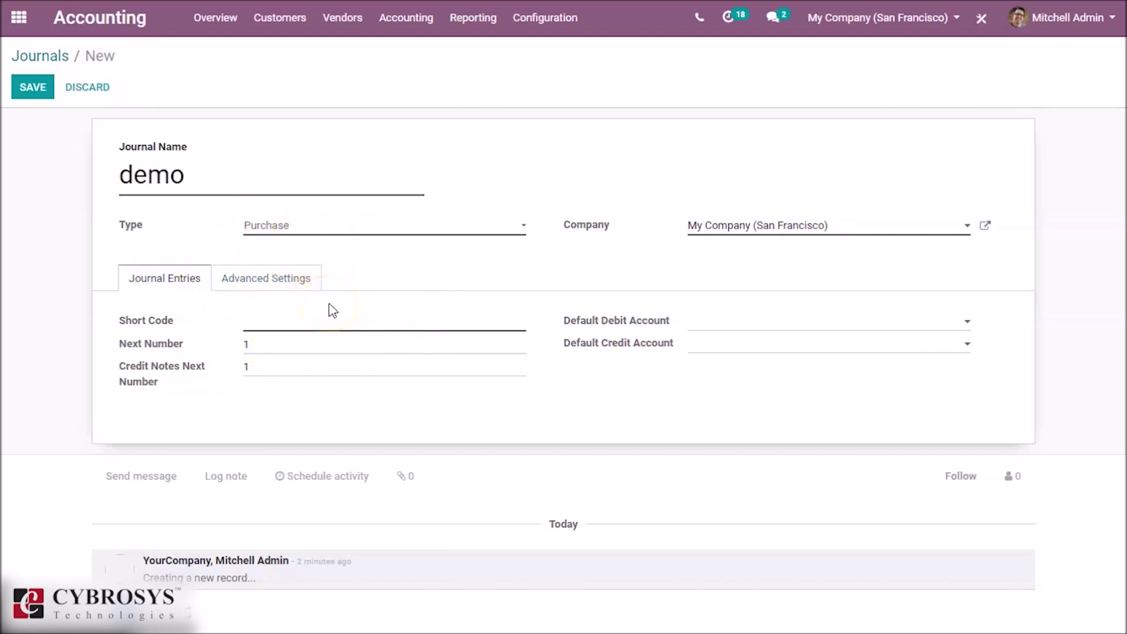
- Set the demo journal's type to Bank and its short code to dem
left_click(377, 234)
left_click(361, 290)
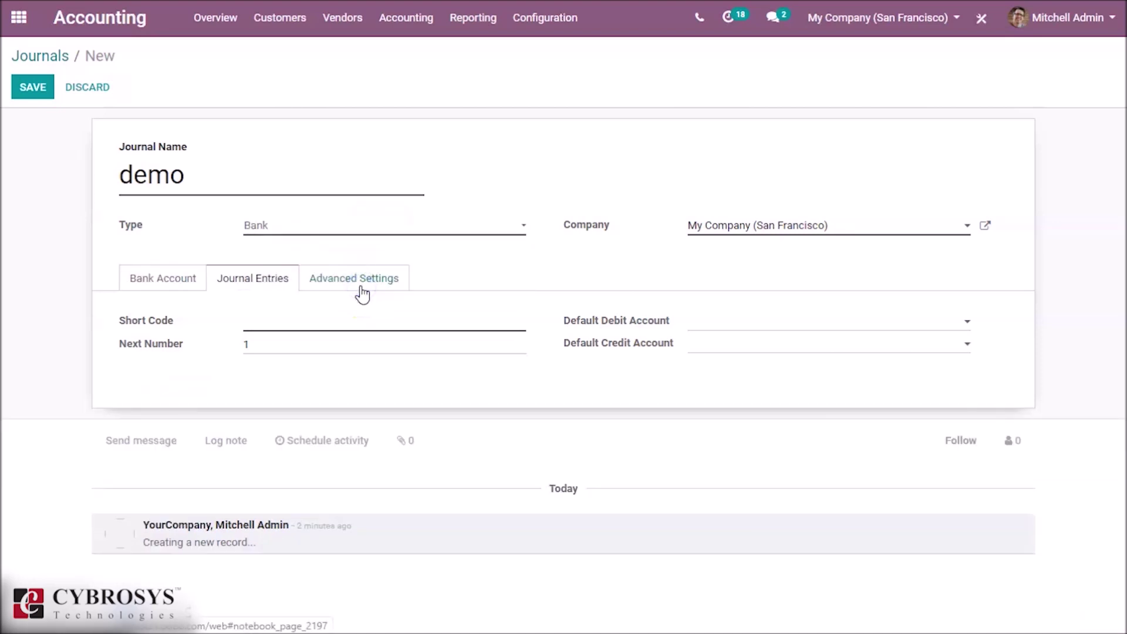
left_click(287, 324)
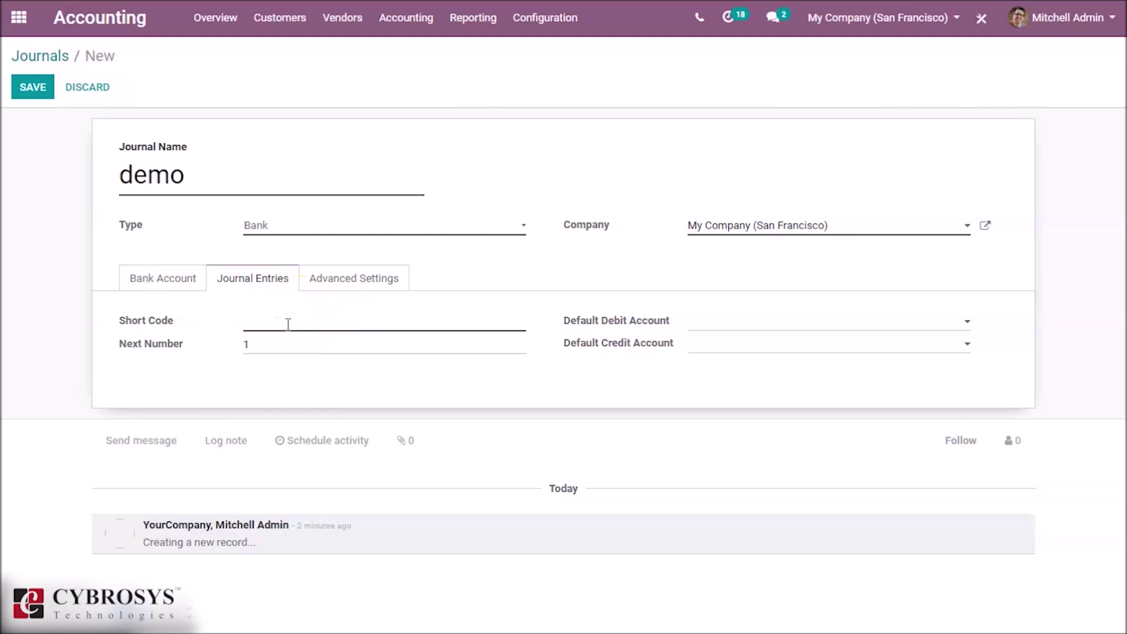
type("demo")
key("BackSpace")
- Choose 101419 demo as the journal's default debit account
left_click(741, 326)
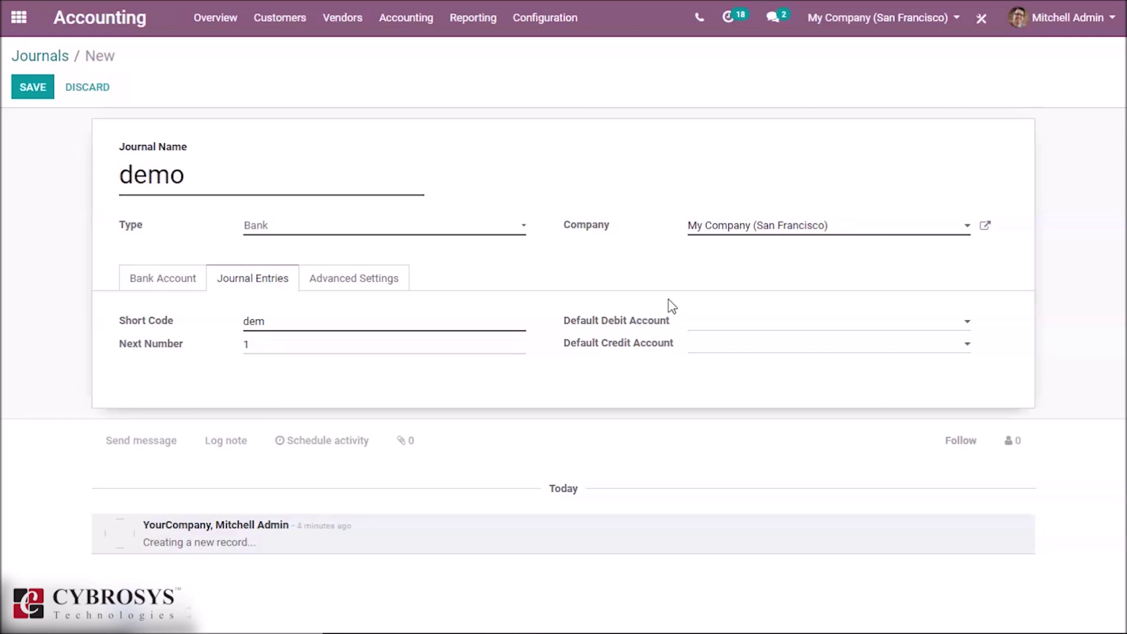
left_click(712, 330)
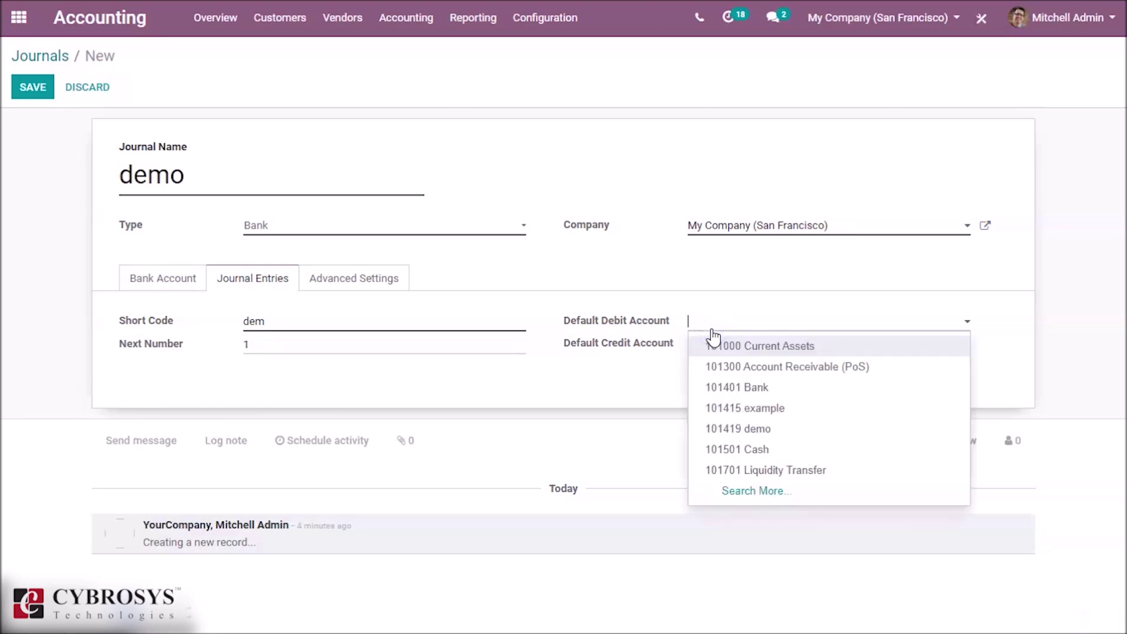
left_click(735, 428)
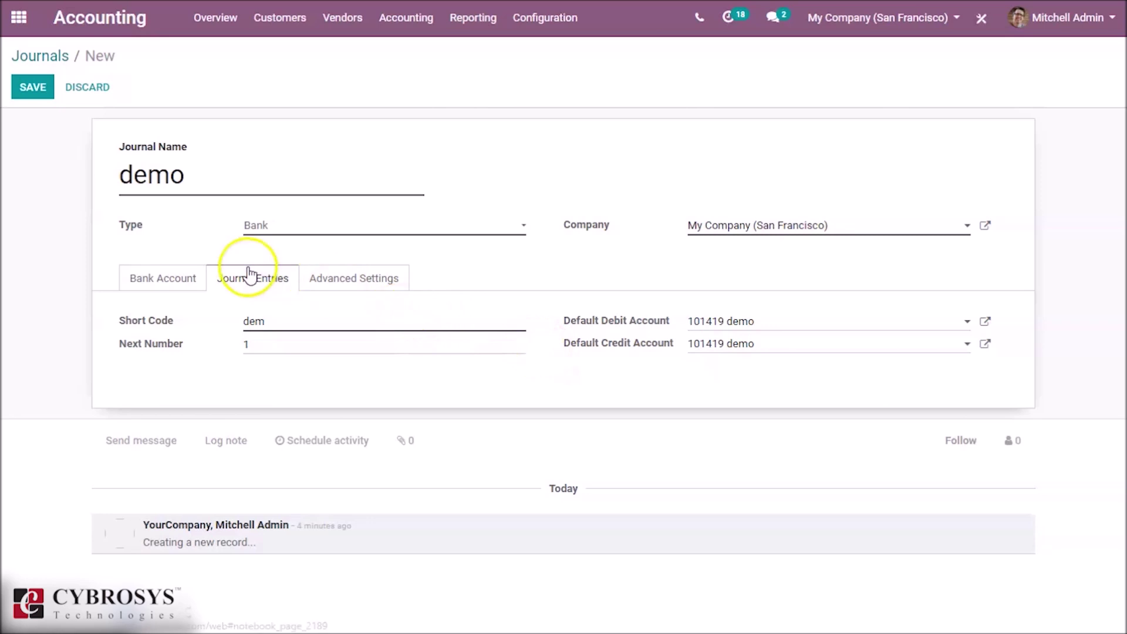
- Review the journal's bank account fields and advanced settings, including the allowed account types and the explanation of Lock Posted Entries with Hash
left_click(171, 278)
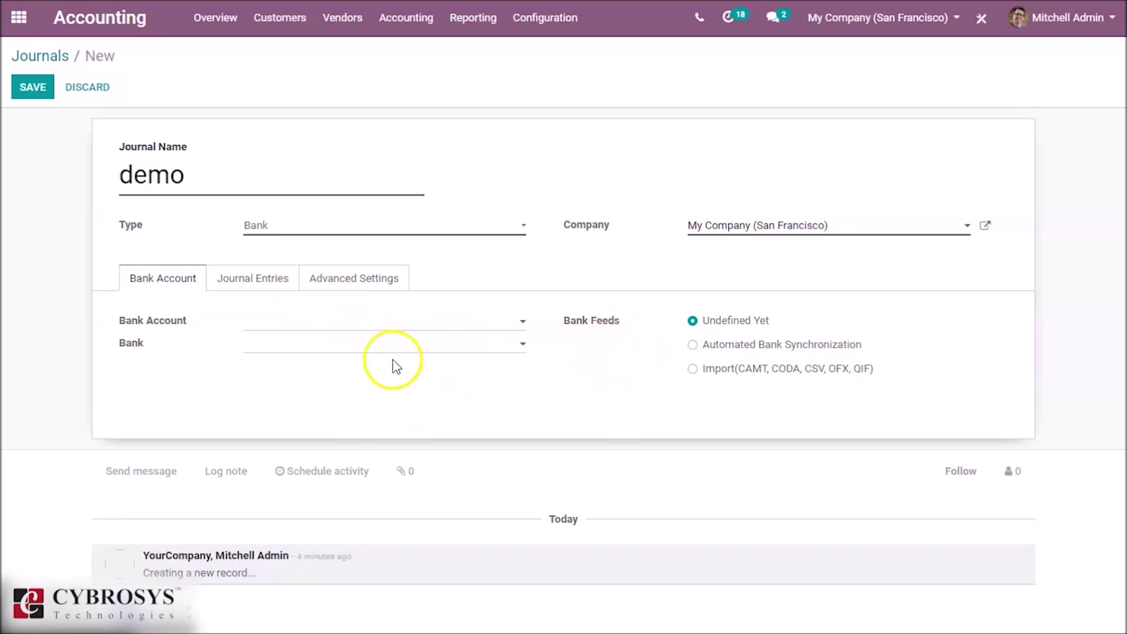
left_click(340, 288)
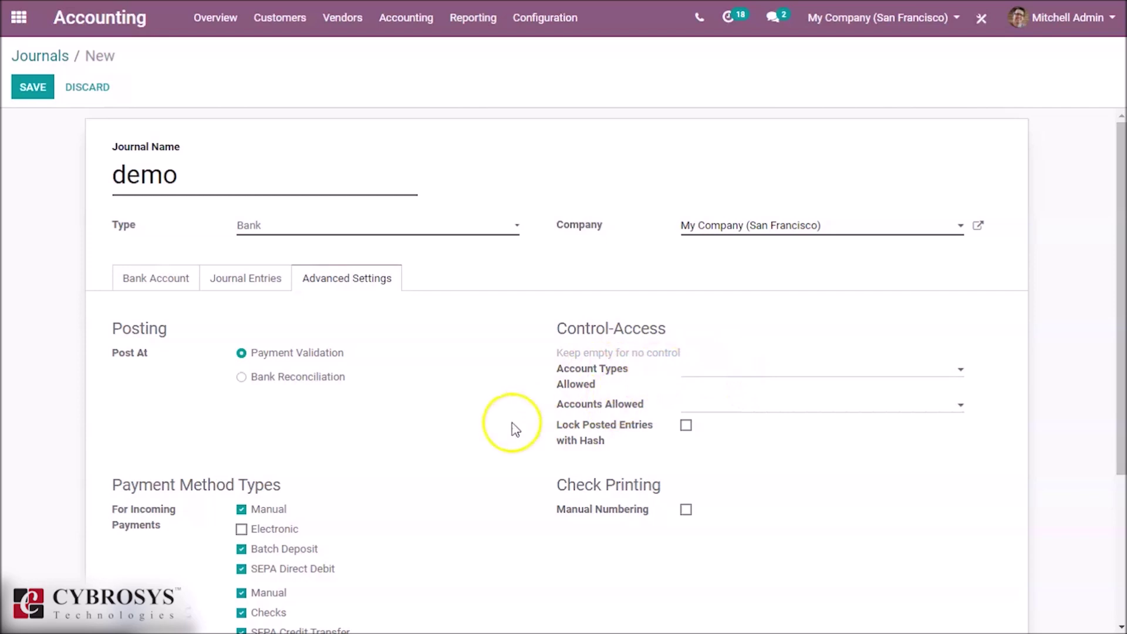
left_click(719, 383)
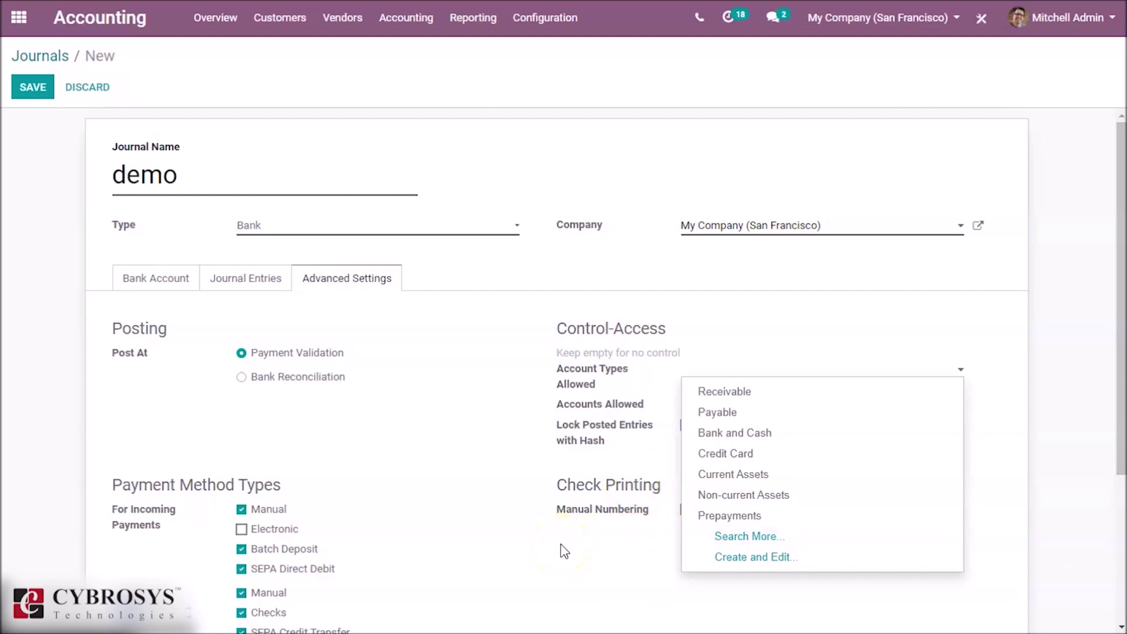
left_click(492, 495)
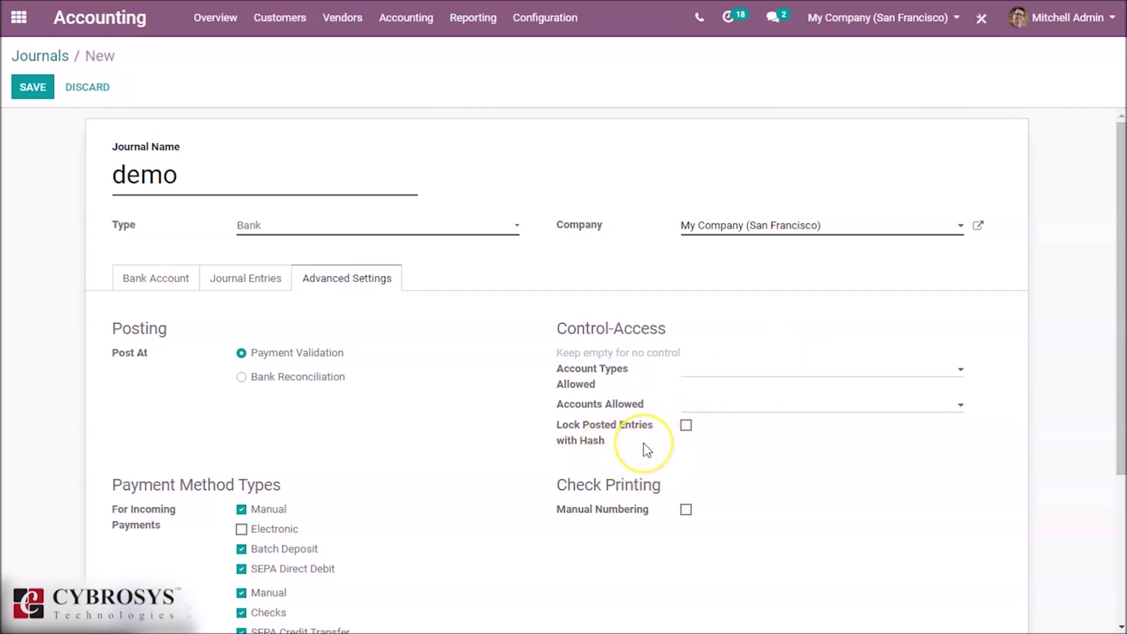
mouse_move(646, 451)
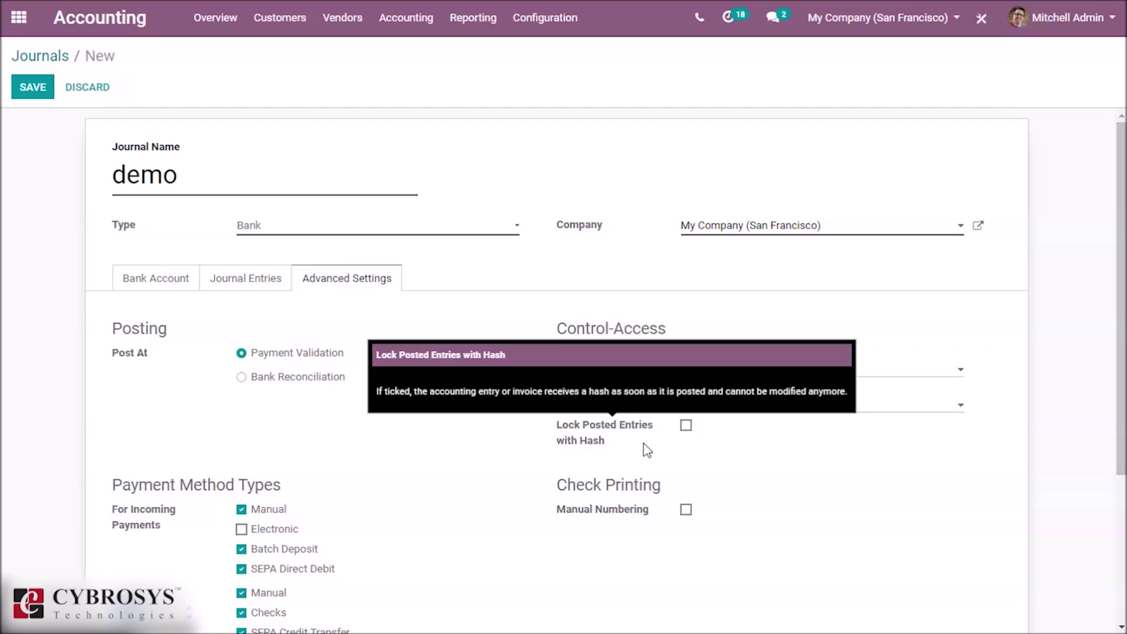
left_click(743, 461)
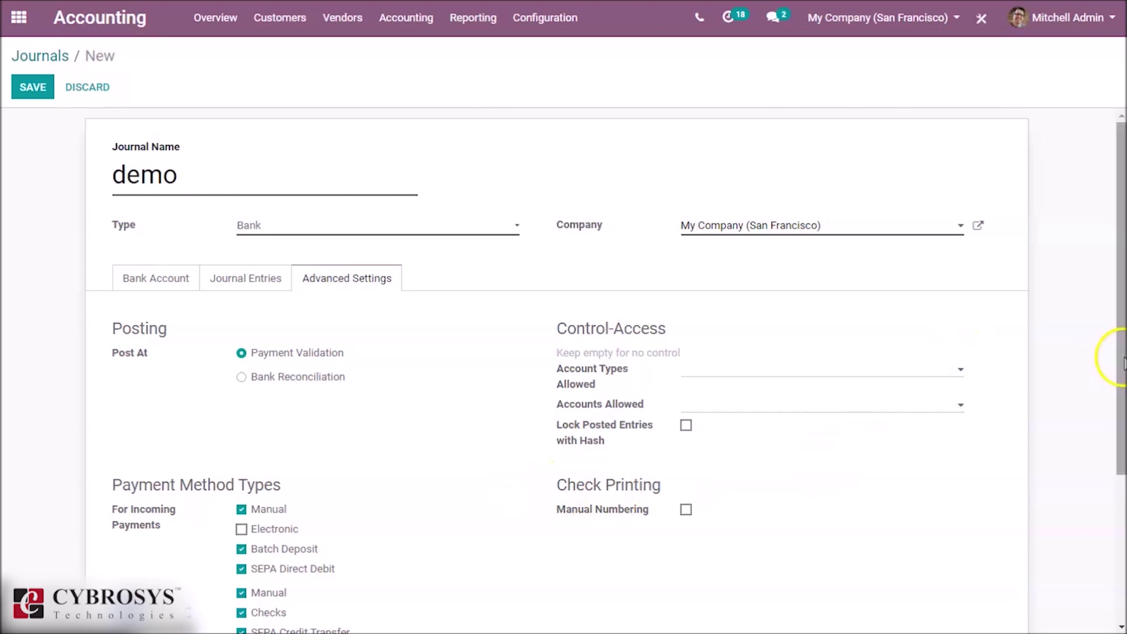
- Review the demo journal's payment method types and check printing options, and return to its bank account fields
left_click_drag(1121, 362, 1120, 427)
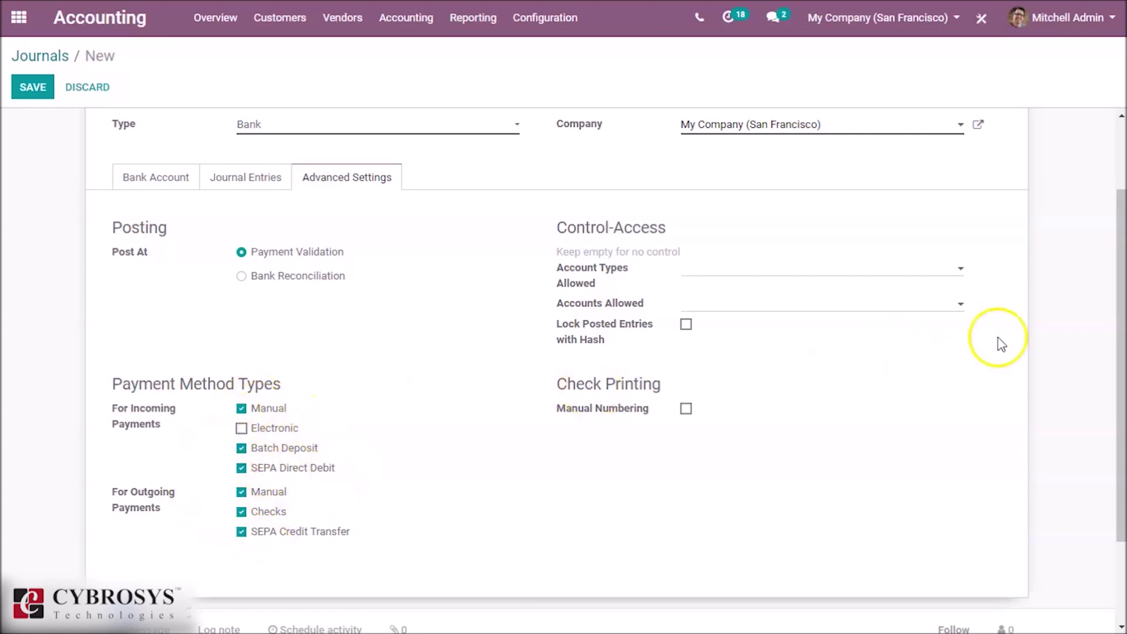
left_click_drag(1119, 368, 1097, 230)
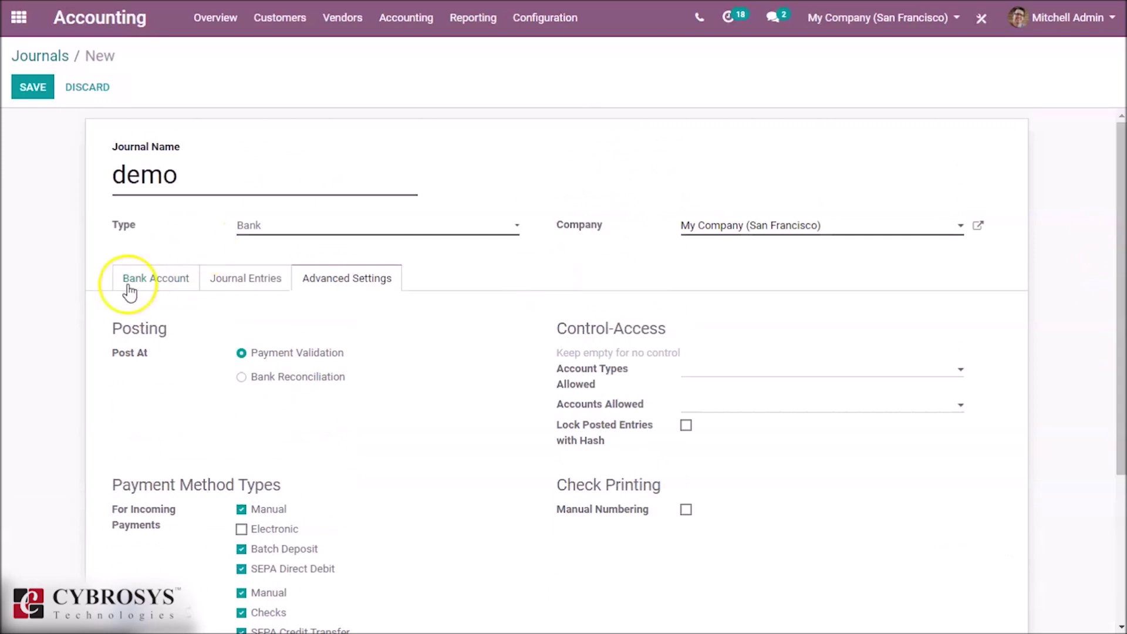
left_click(154, 281)
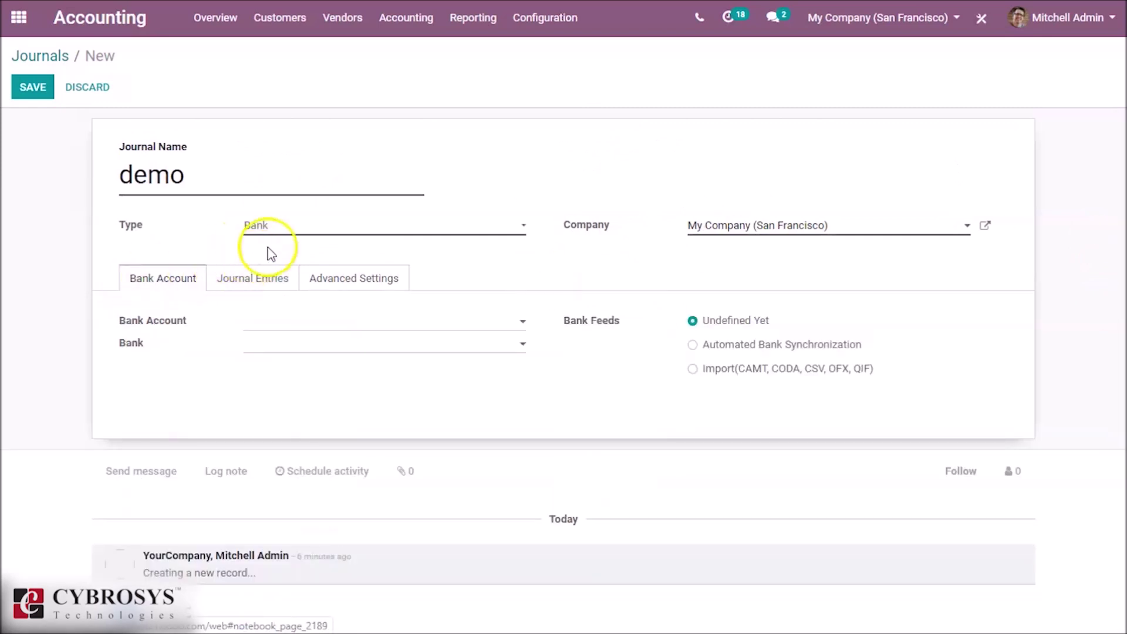
- Set the demo journal's type to Cash, show its advanced settings with the profit and loss accounts, and save the journal
left_click(299, 226)
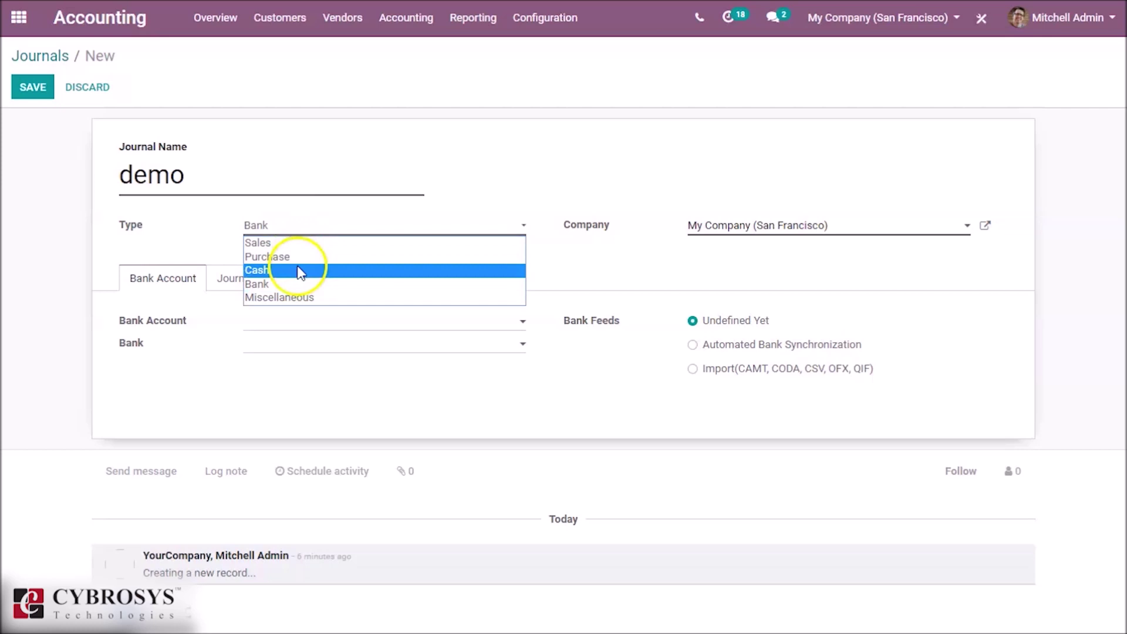
left_click(297, 268)
left_click(296, 274)
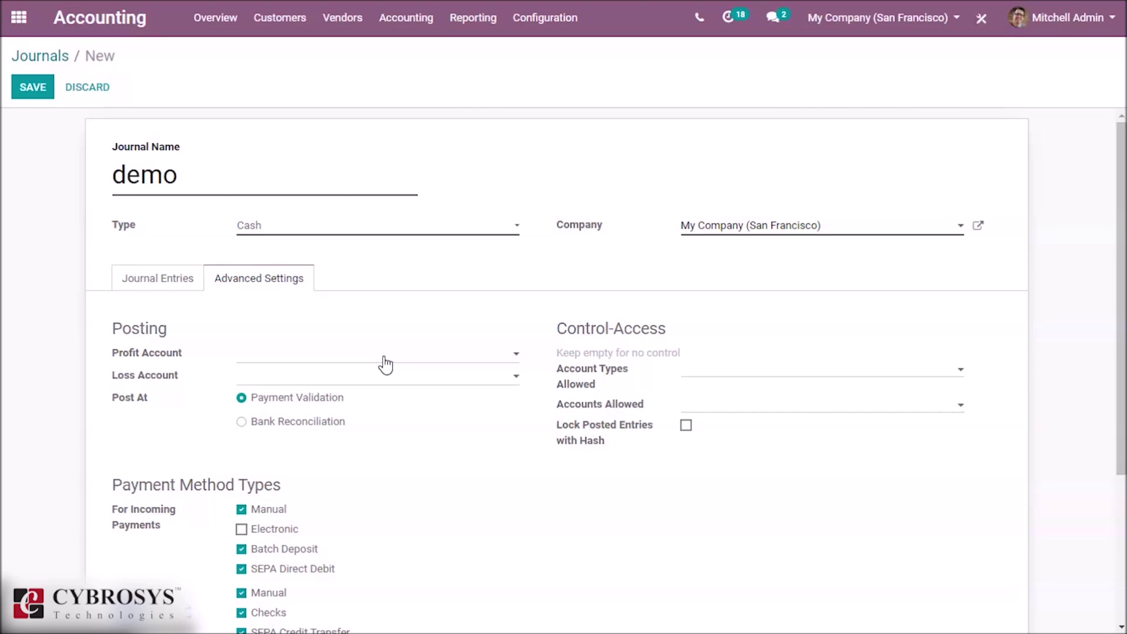
left_click(389, 277)
left_click(28, 87)
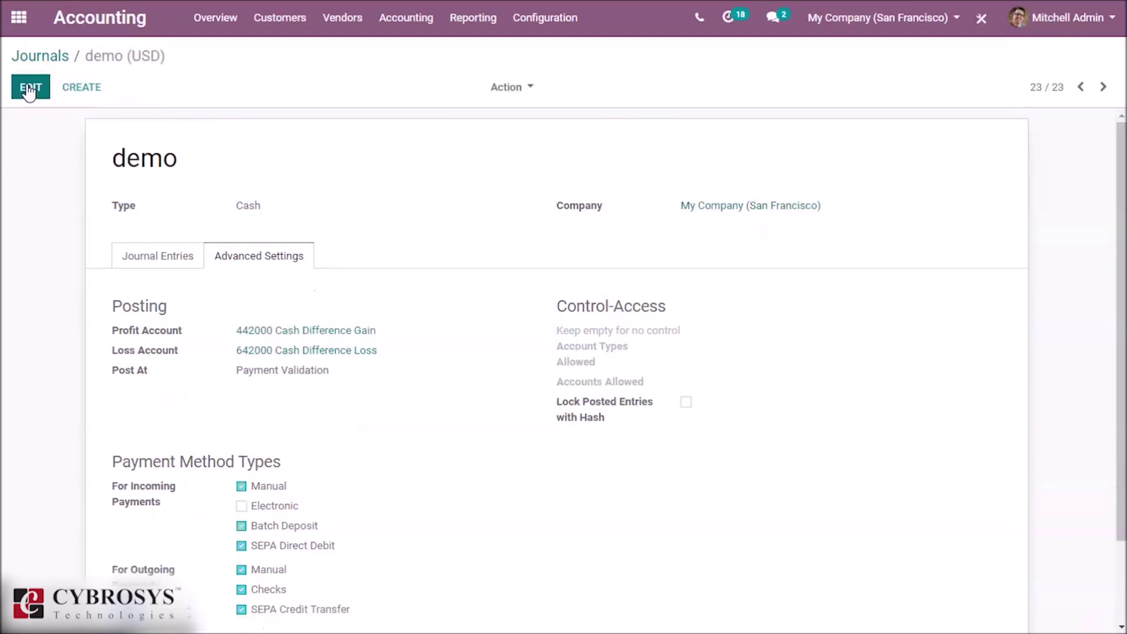
left_click(137, 207)
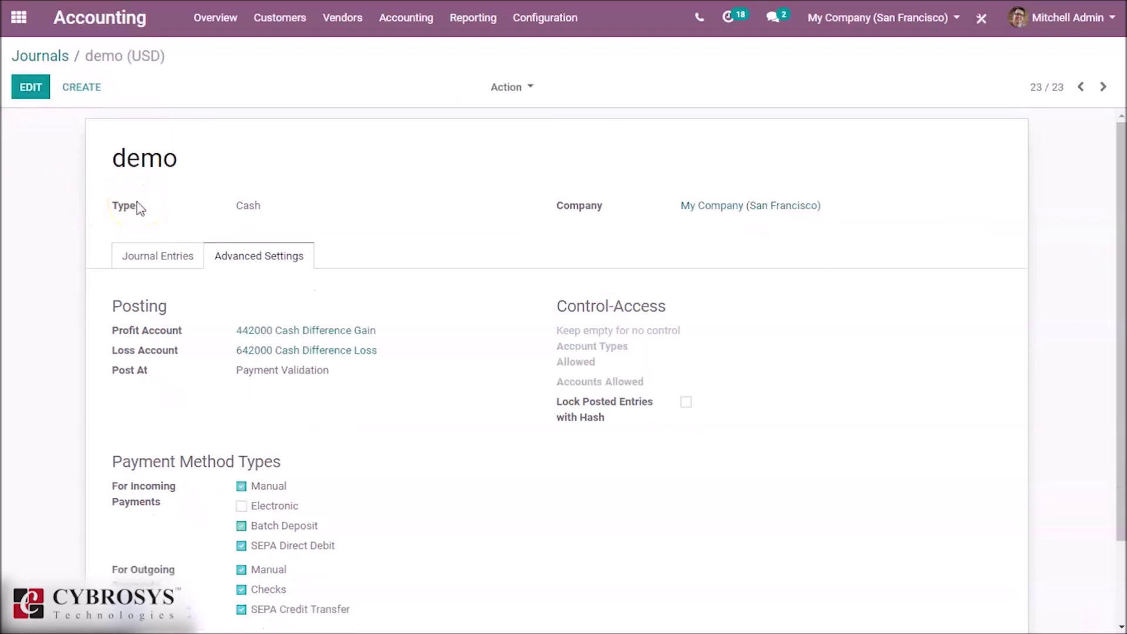